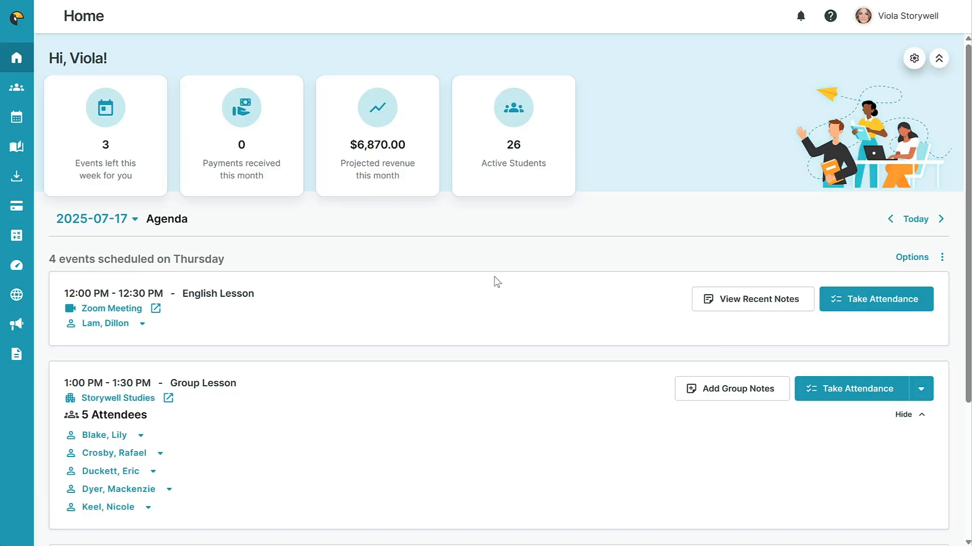
- Open the booking and cancellation policies in the business settings
left_click(892, 18)
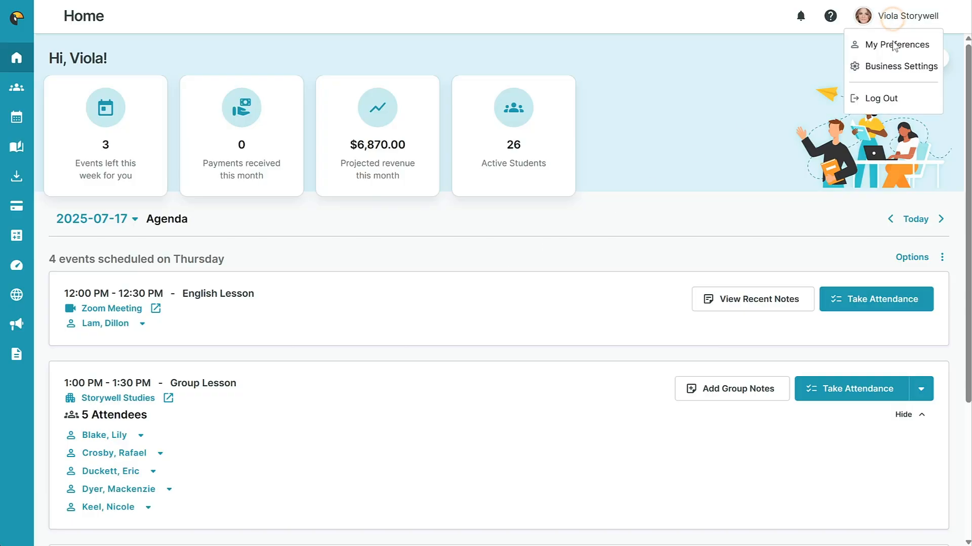
left_click(891, 65)
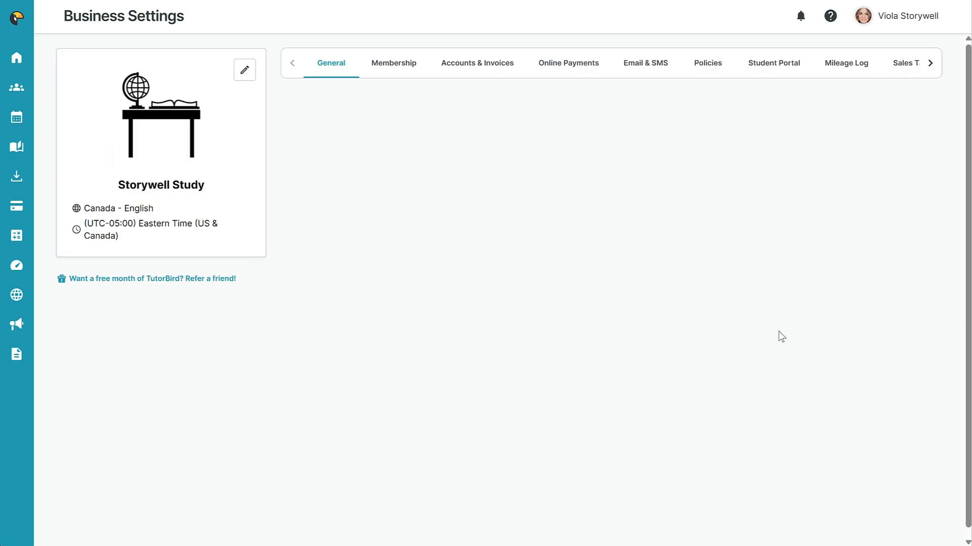
left_click(709, 65)
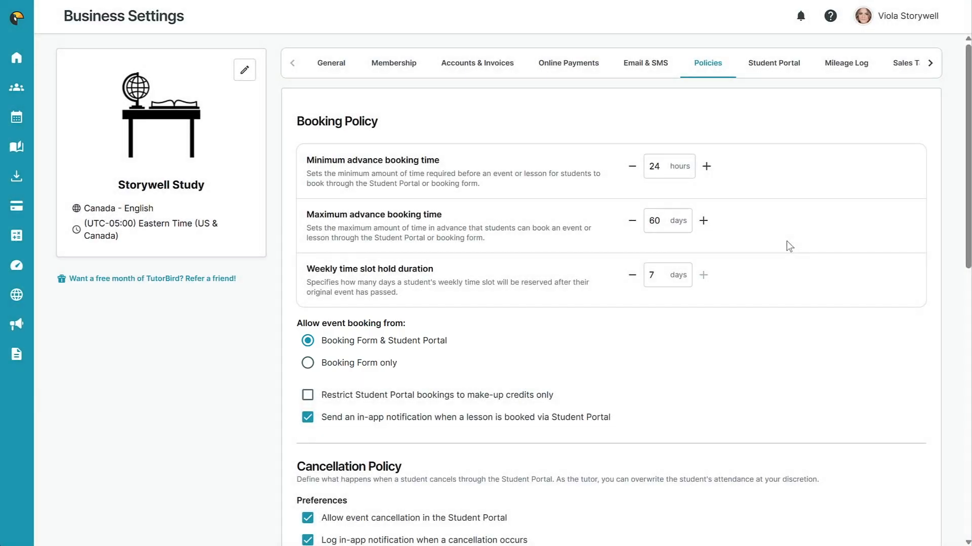
- Start a new calendar event on August 1, 2025, allowing online booking for a maximum of 10 students
left_click(22, 118)
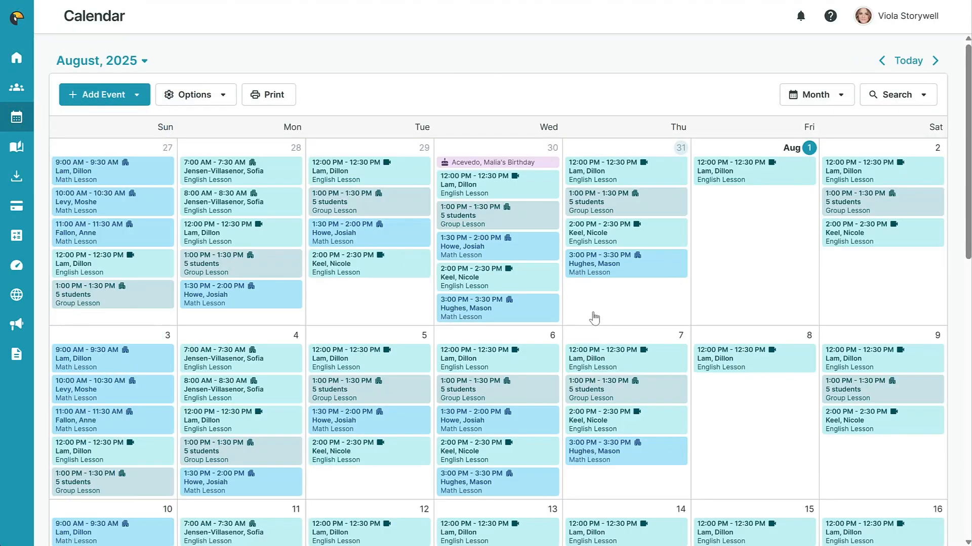
left_click(737, 249)
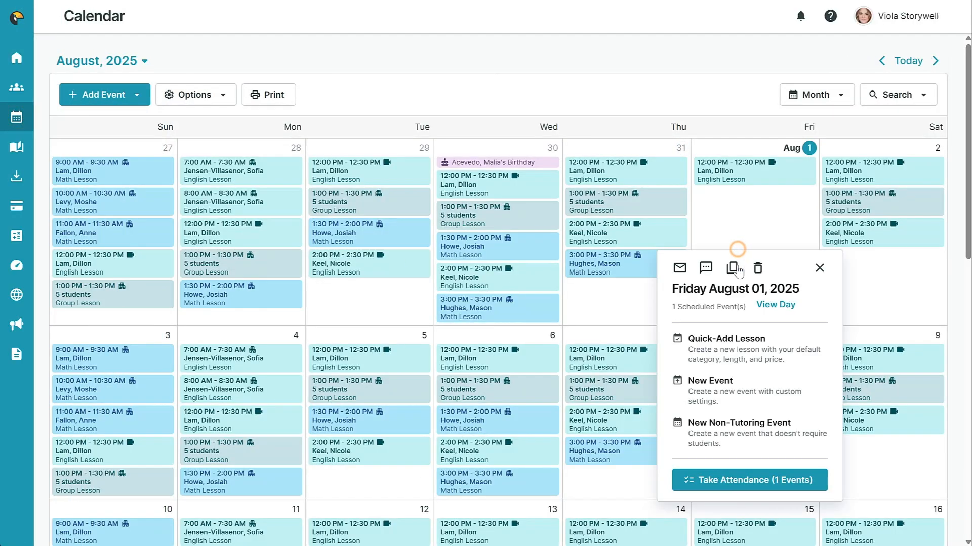
left_click(738, 397)
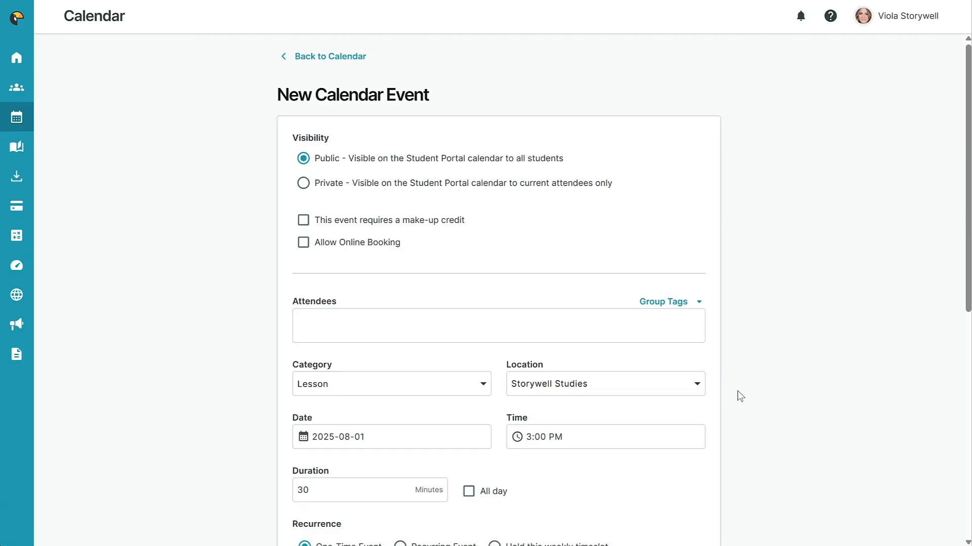
left_click(303, 242)
left_click(321, 292)
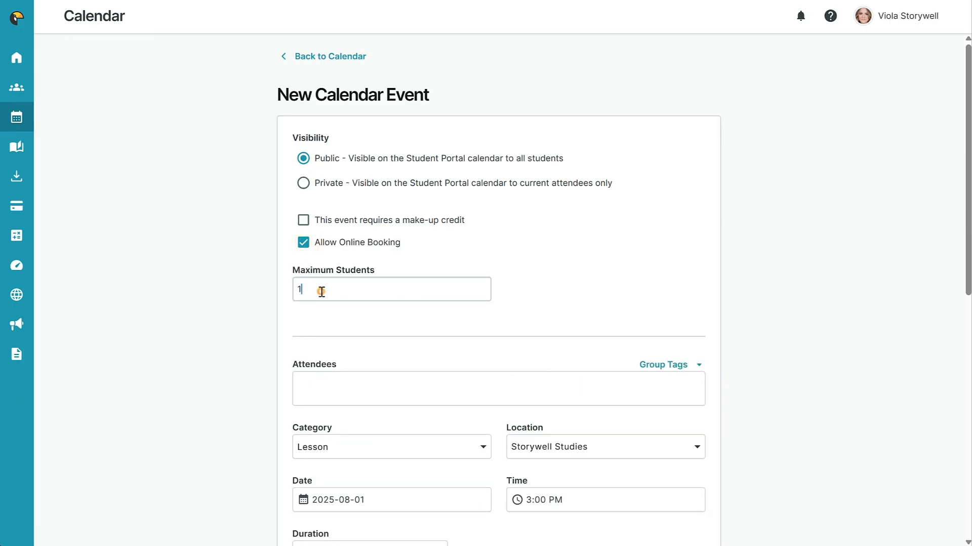
type("0")
- Set the event's category to Science Lesson and save the event
scroll(776, 332, "down", 5)
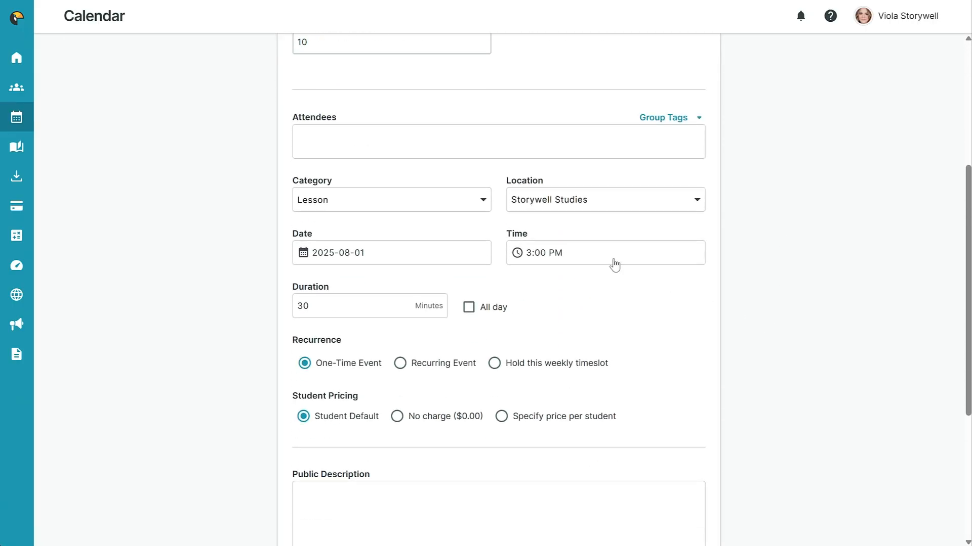
left_click(449, 196)
left_click(416, 353)
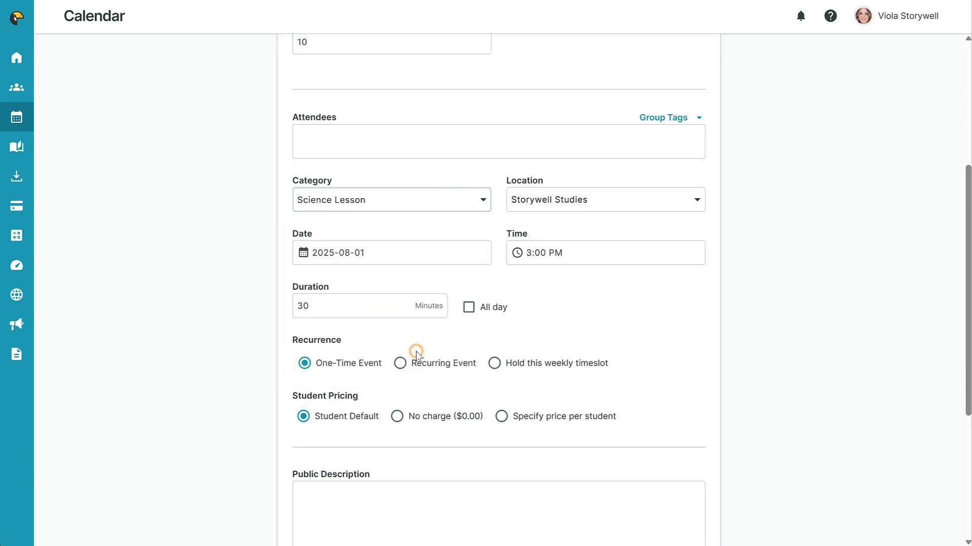
scroll(416, 351, "down", 5)
left_click(673, 490)
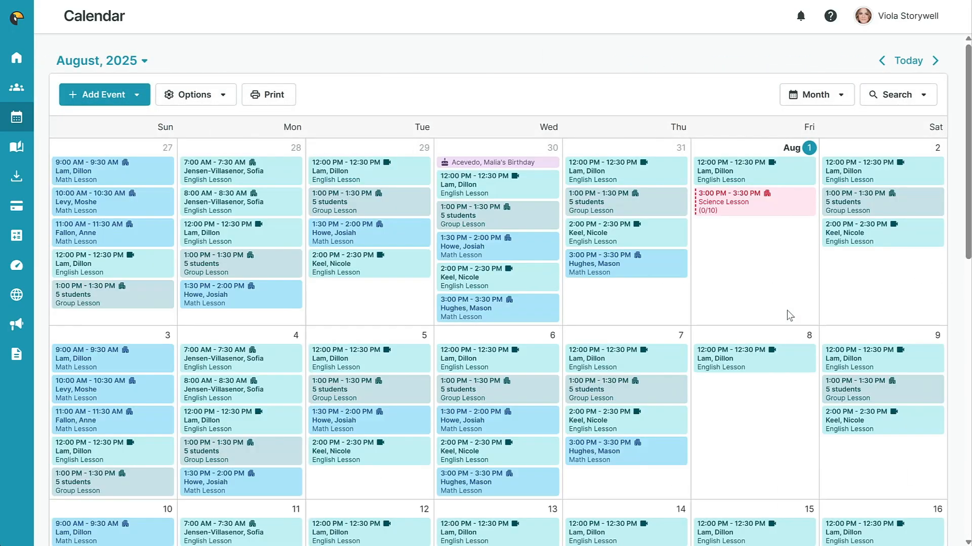
- Add the white Book from Calendar form block to the website's home page
left_click(16, 299)
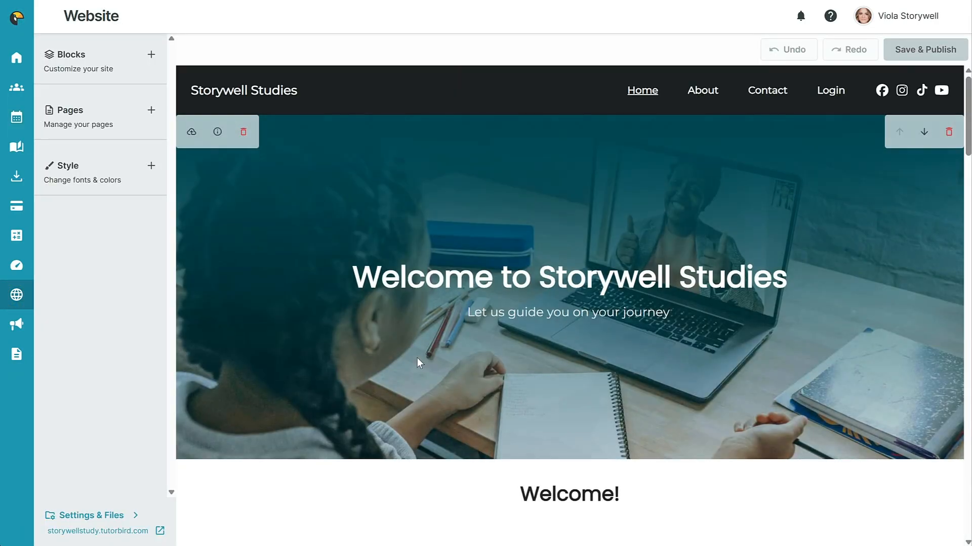
left_click(118, 58)
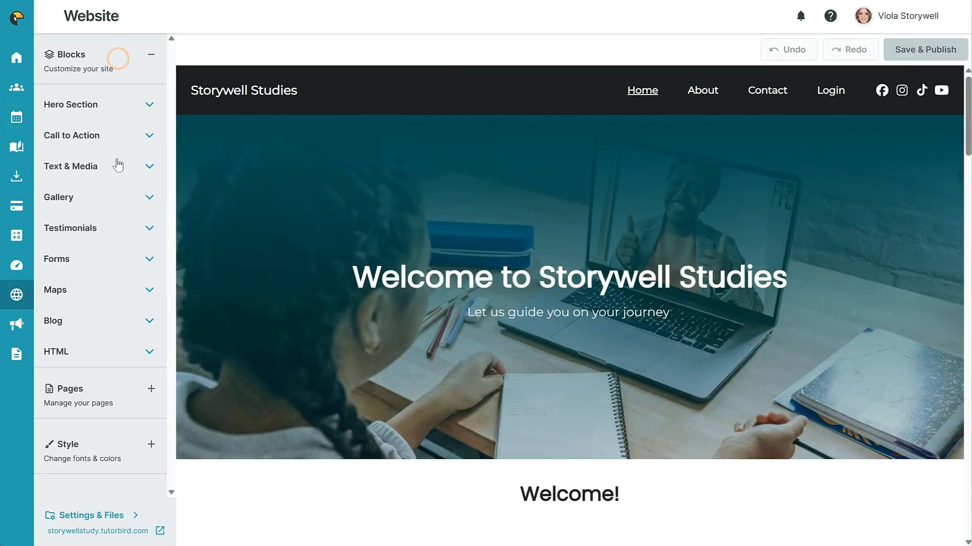
left_click(117, 259)
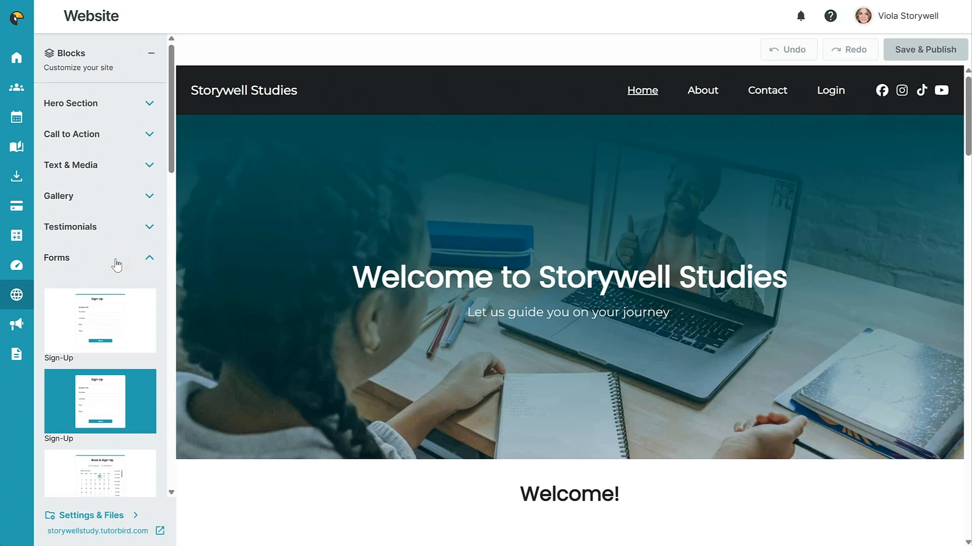
scroll(117, 263, "down", 9)
left_click(89, 213)
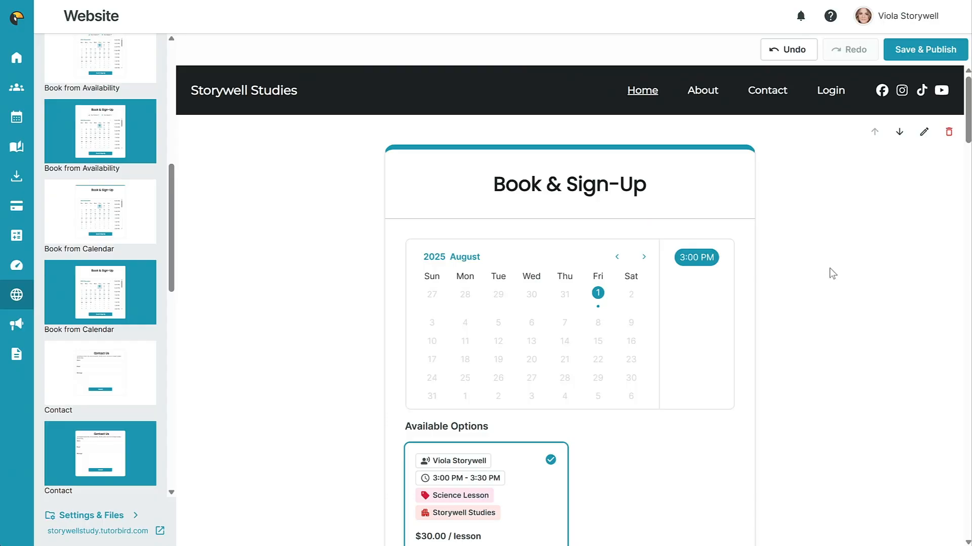
- Examine the booking form's general settings, switching Filter Categories on briefly to view its options and off again
left_click(923, 132)
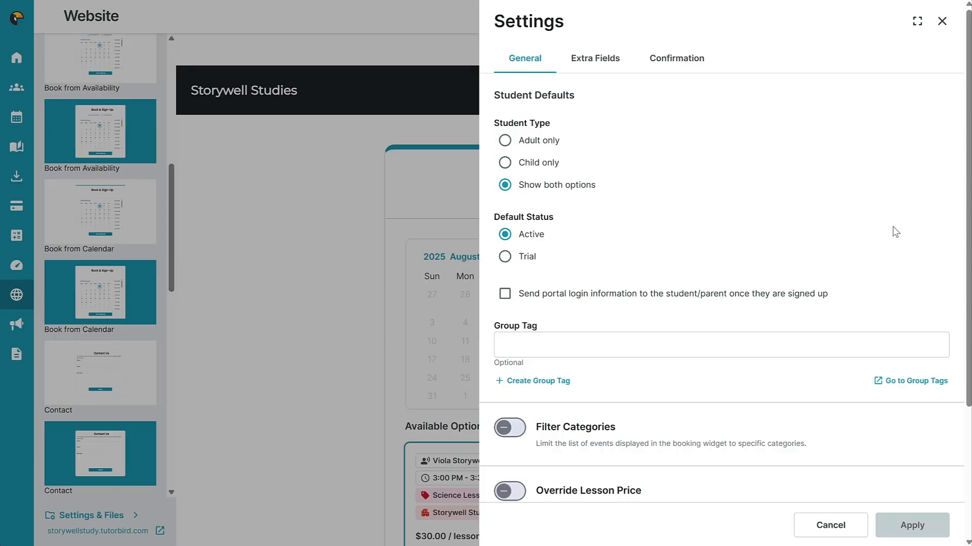
scroll(894, 231, "down", 3)
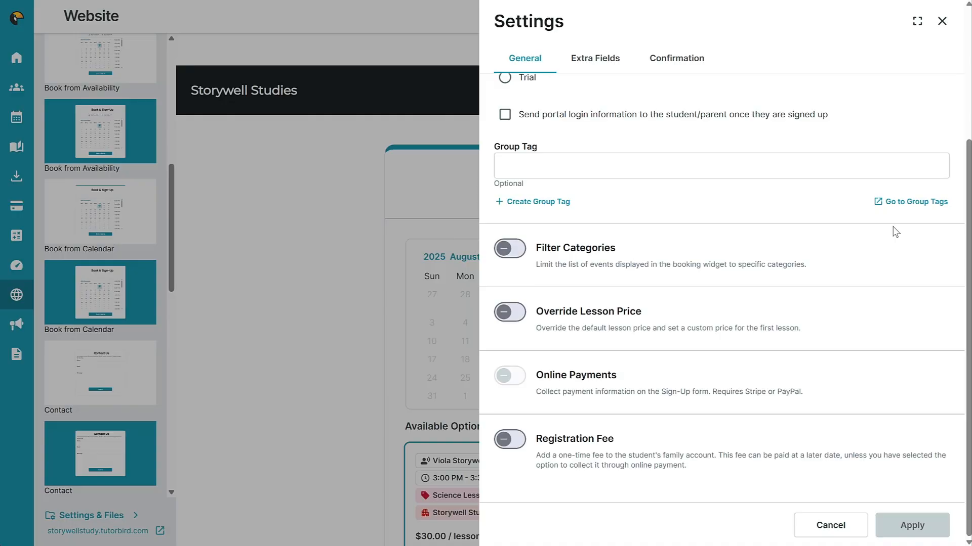
left_click(511, 249)
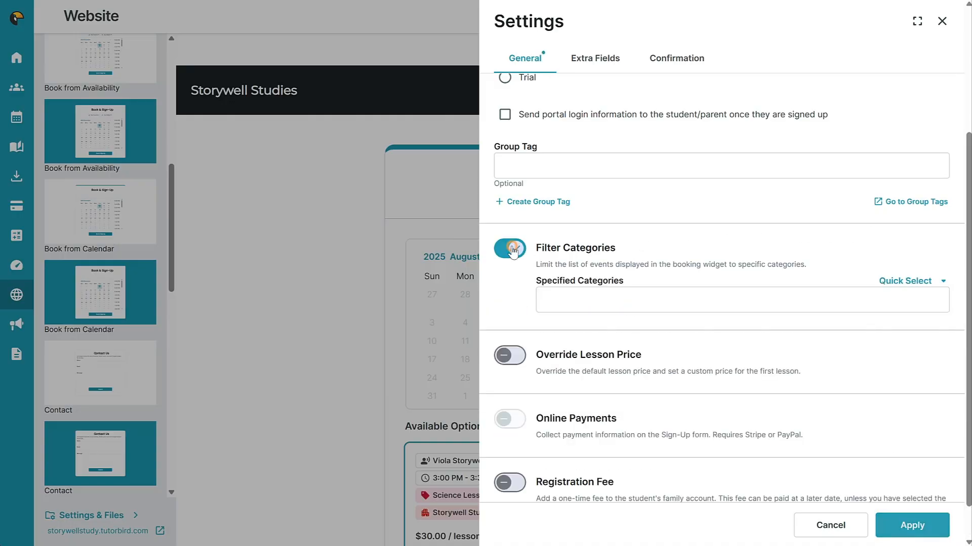
left_click(512, 250)
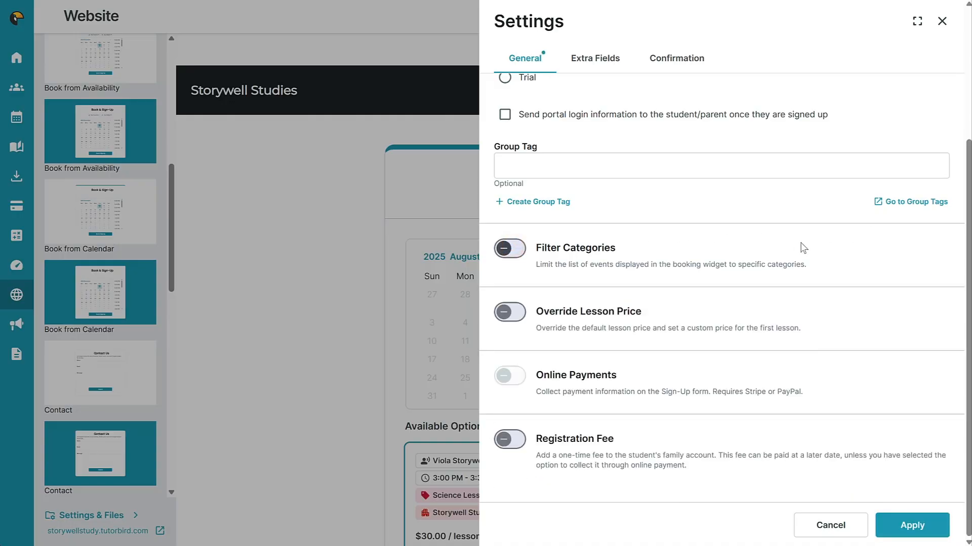
scroll(804, 248, "up", 4)
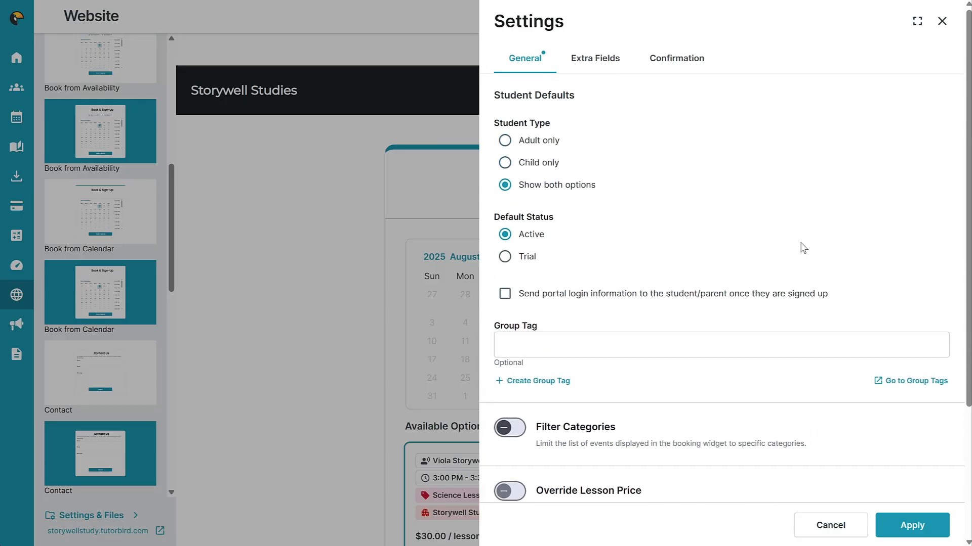
- Review the form's extra fields and confirmation options, apply the settings and publish the website
left_click(607, 66)
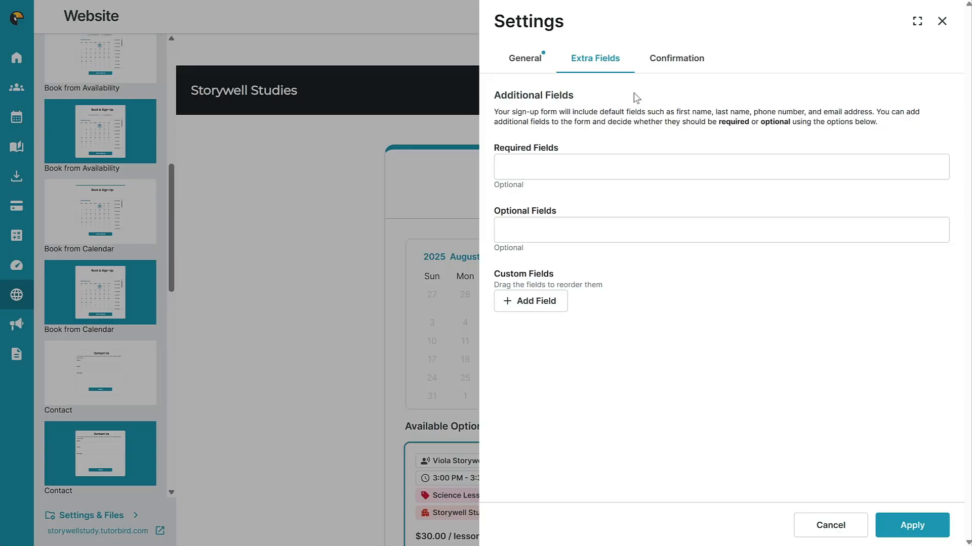
left_click(682, 48)
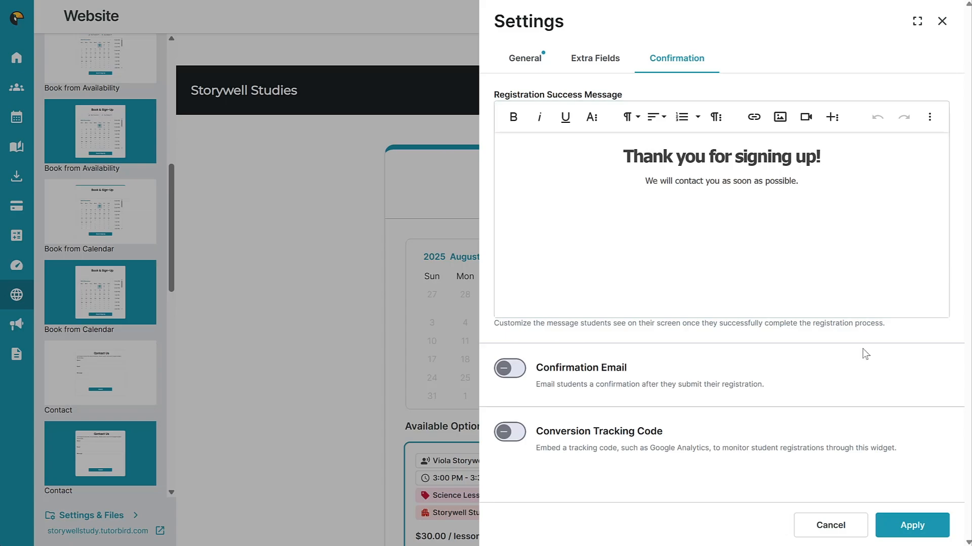
left_click(911, 526)
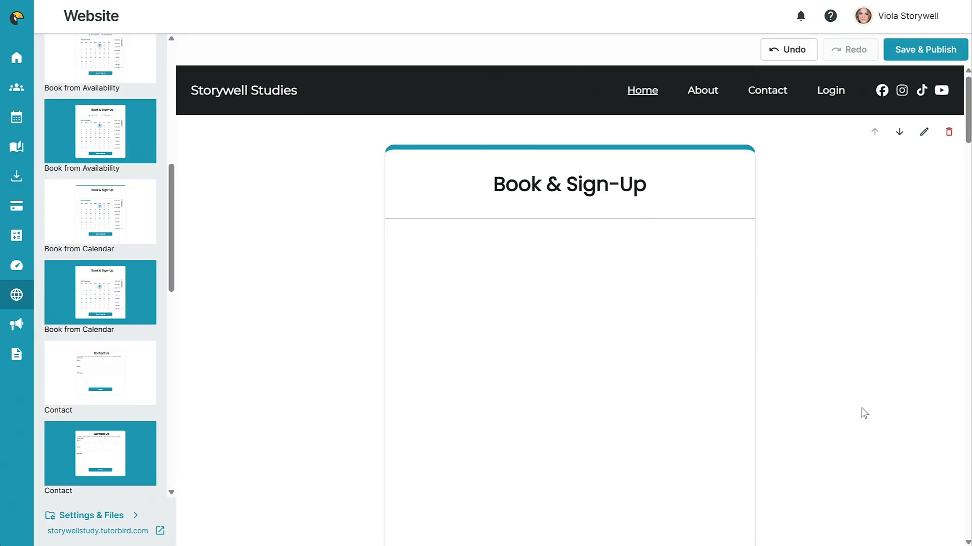
left_click(926, 51)
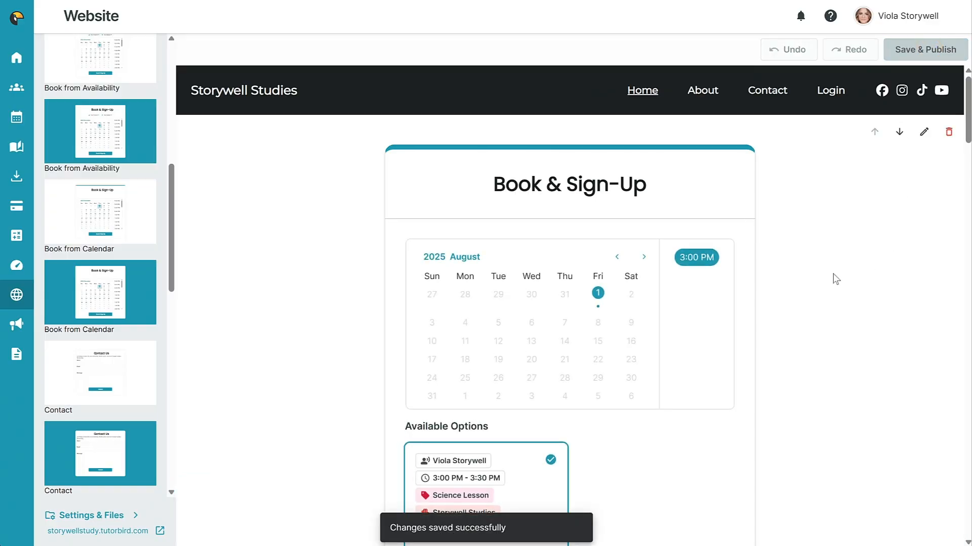
- View the published website's booking form and examine the student and parent fields on its second page
left_click(93, 531)
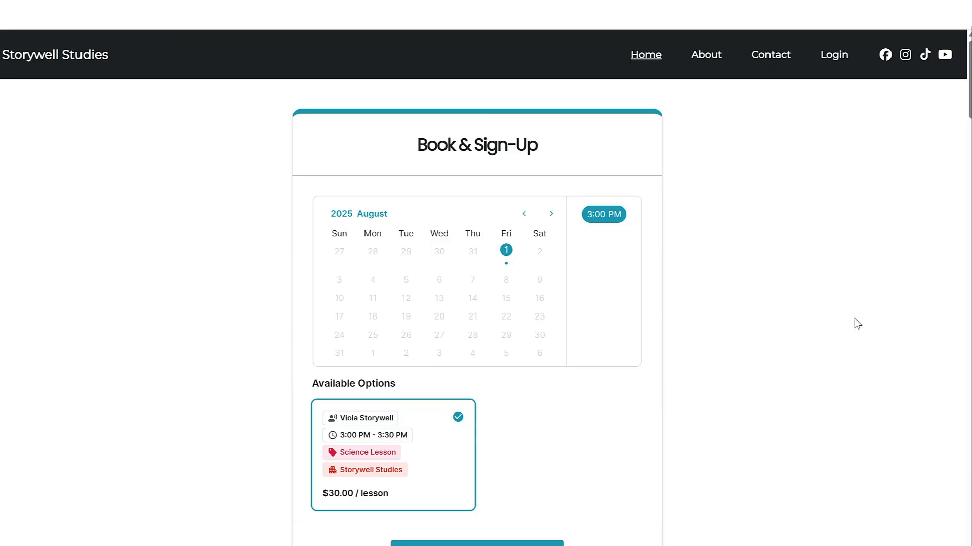
left_click(539, 544)
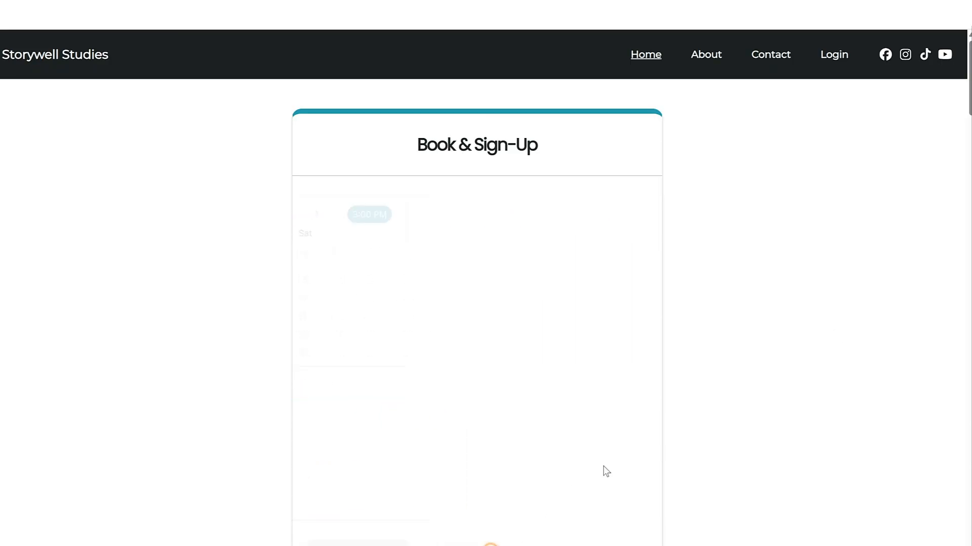
scroll(892, 247, "down", 3)
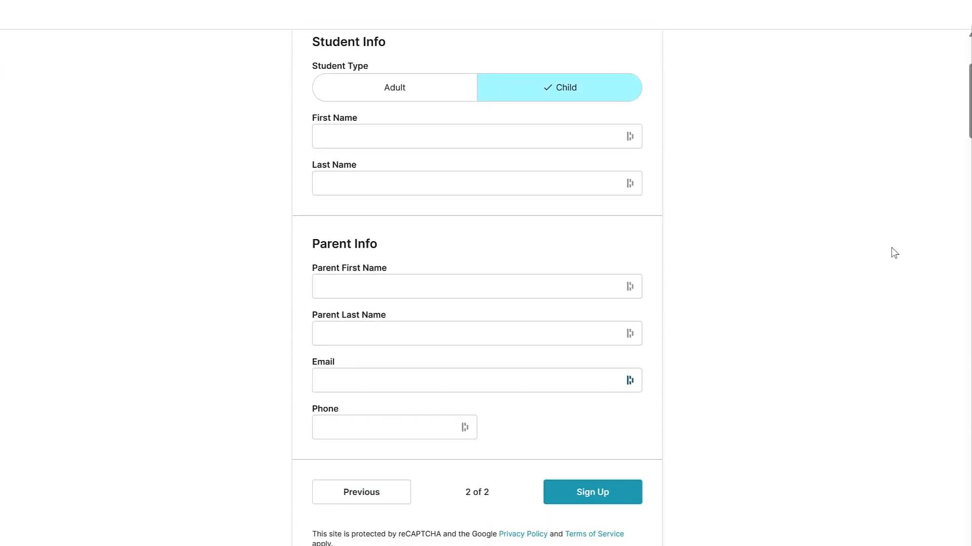
scroll(891, 247, "down", 2)
scroll(891, 247, "up", 5)
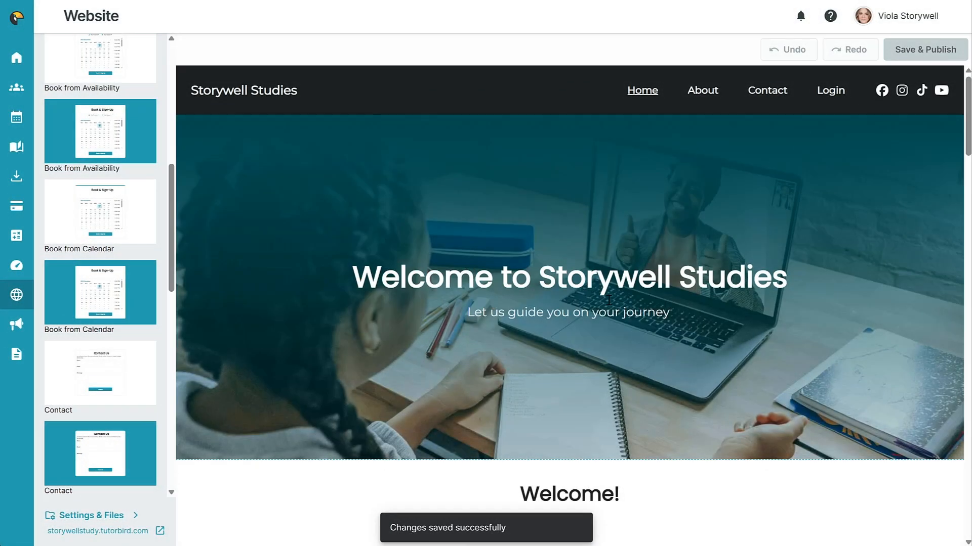
- Set the online booking buffer time to 15 minutes in the personal booking and availability preferences
left_click(887, 17)
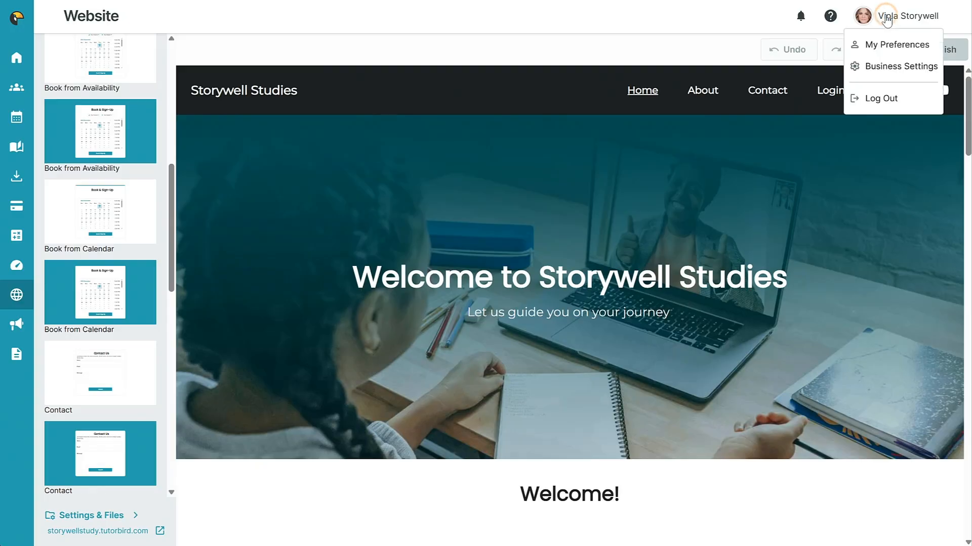
left_click(888, 43)
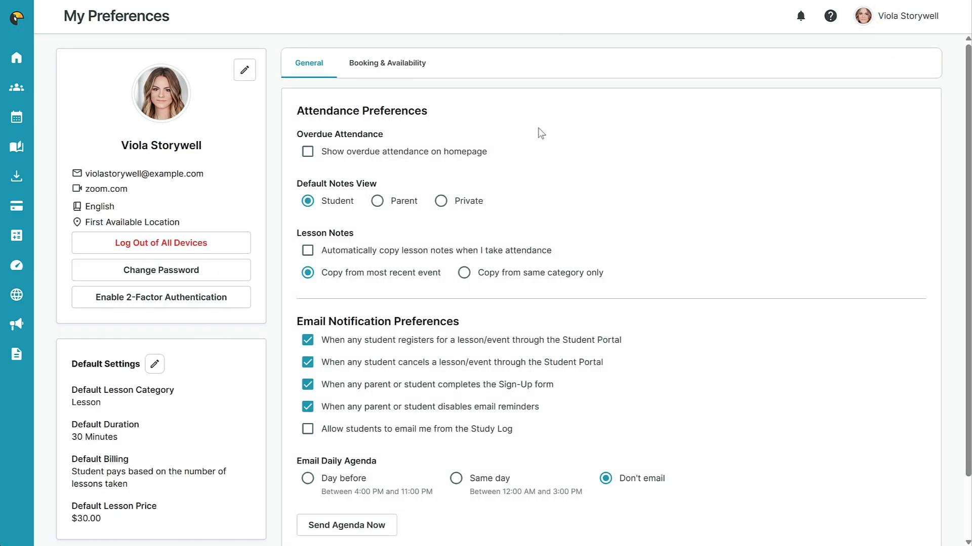
left_click(410, 64)
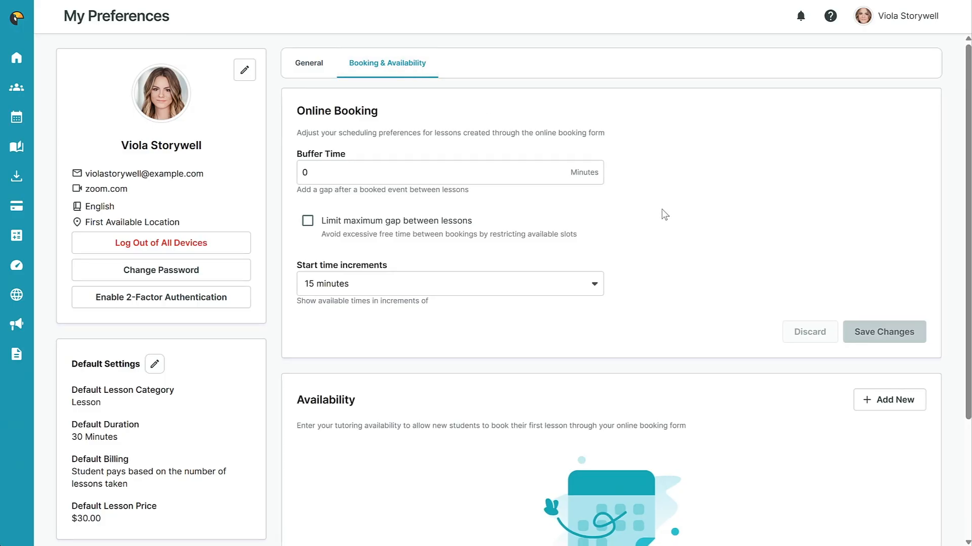
left_click(506, 167)
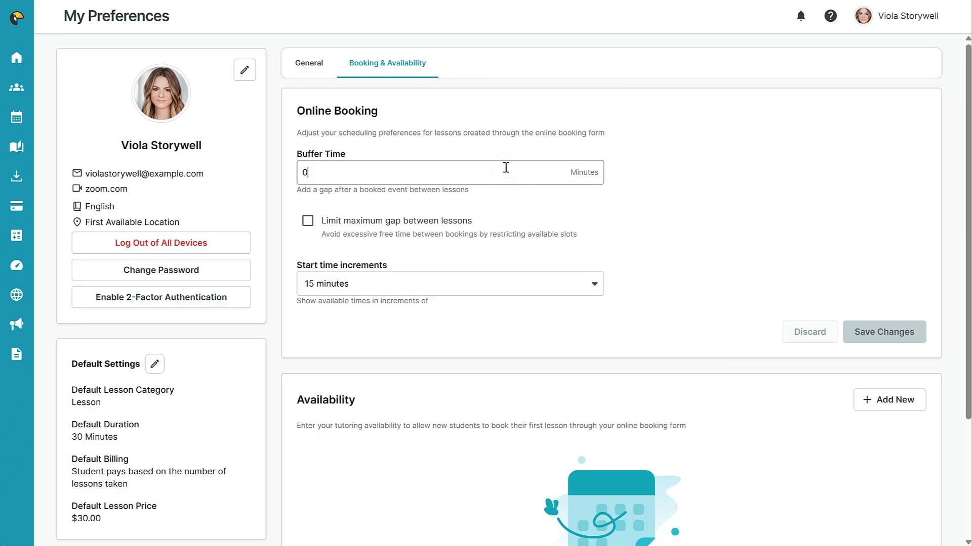
key("BackSpace")
type("15")
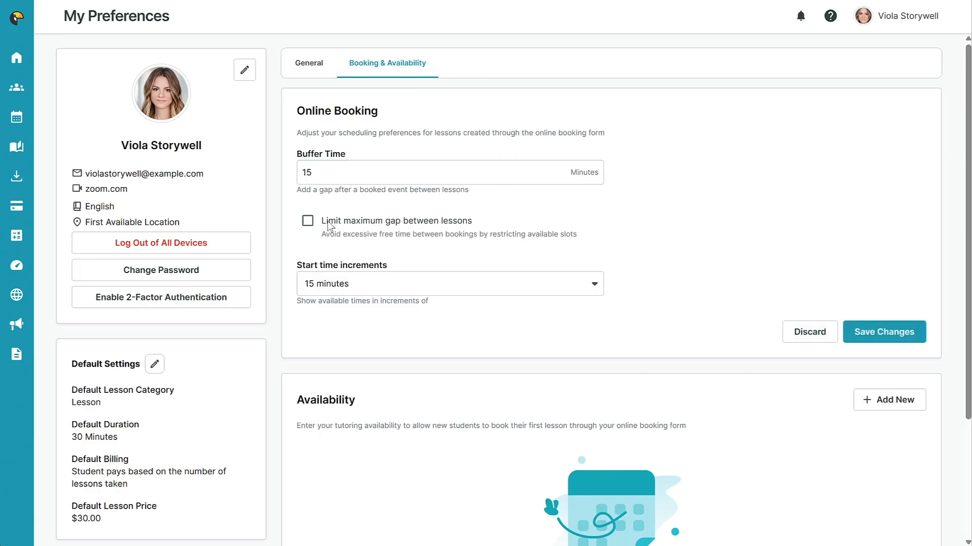
- Limit the maximum gap between lessons to 60 minutes and save the online booking preferences
left_click(307, 221)
left_click(320, 284)
key("BackSpace")
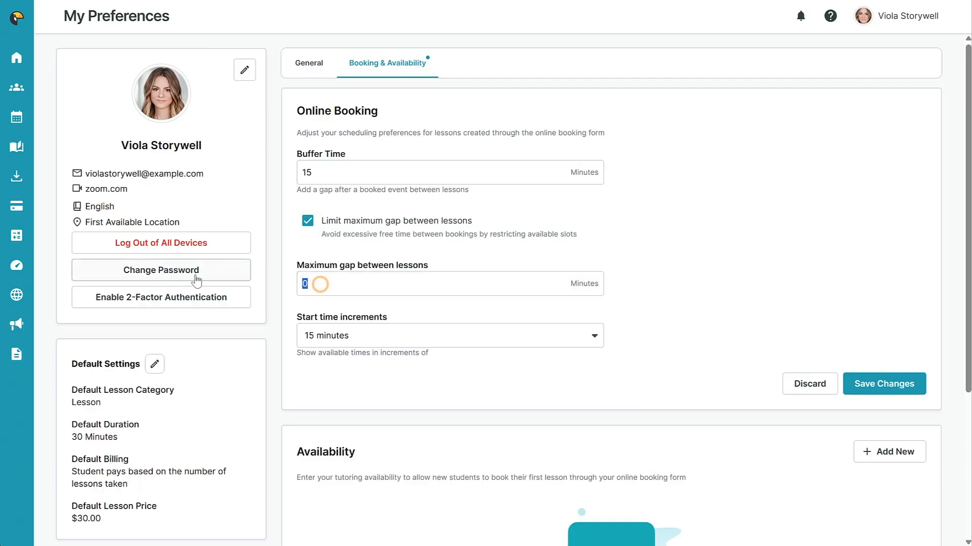
type("60")
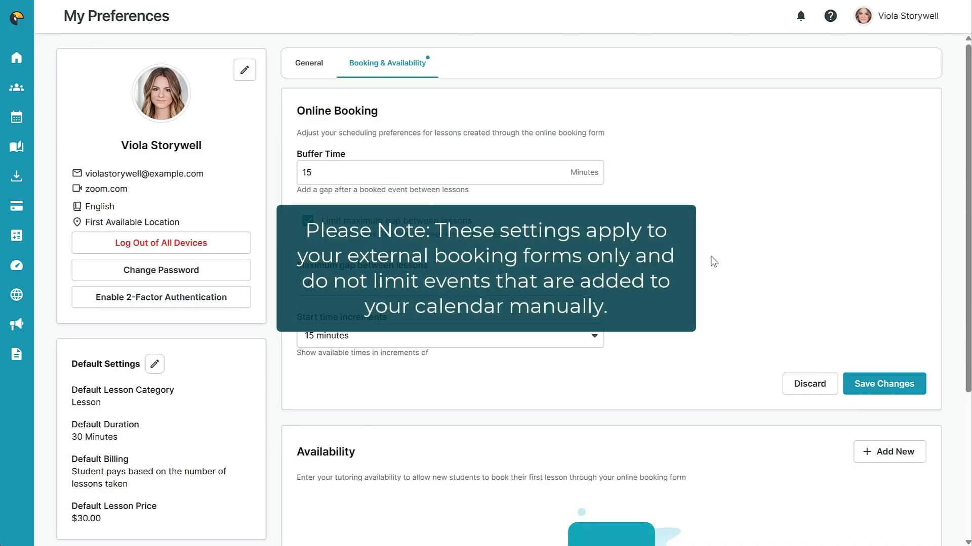
left_click(880, 387)
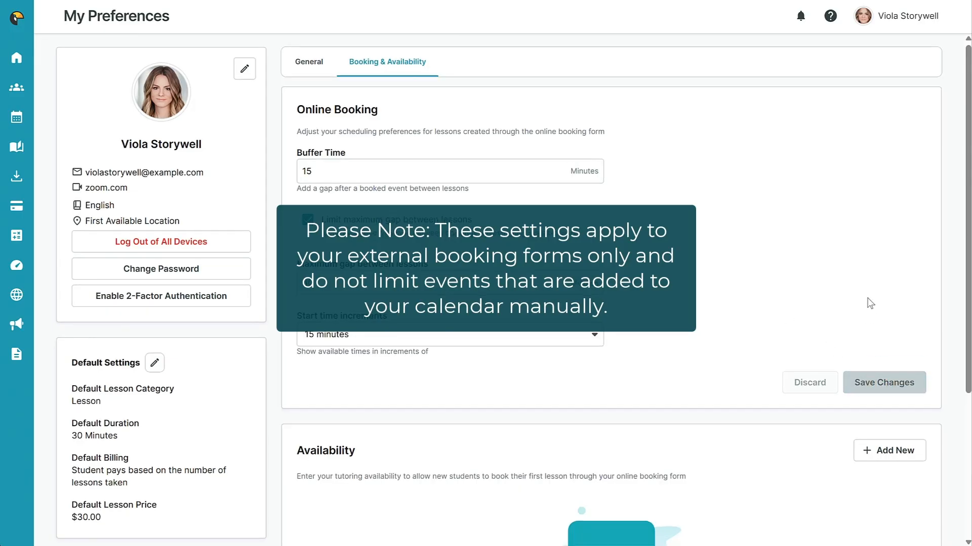
- Add tutoring availability for all seven days from 12:00 PM to 9:00 PM with no specific location, and save it
scroll(869, 304, "down", 4)
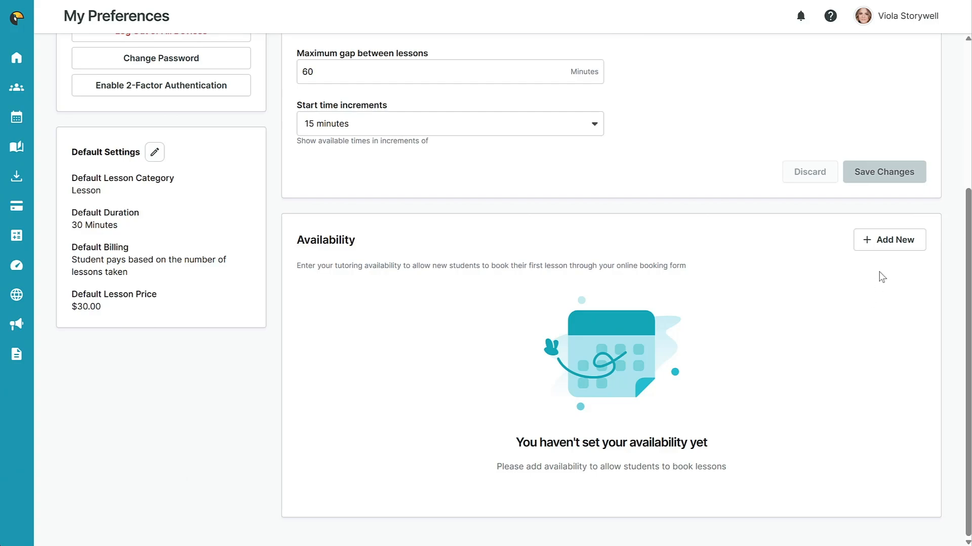
left_click(893, 241)
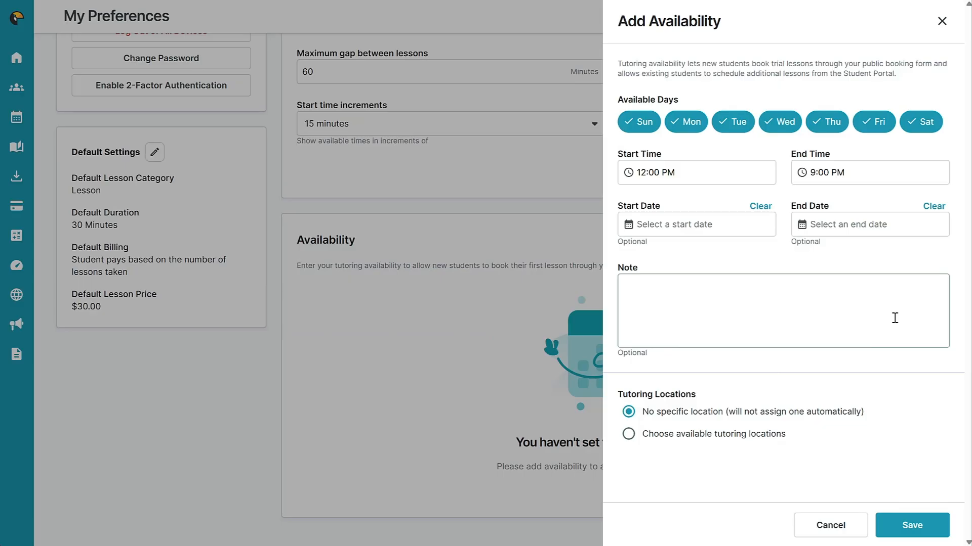
left_click(906, 527)
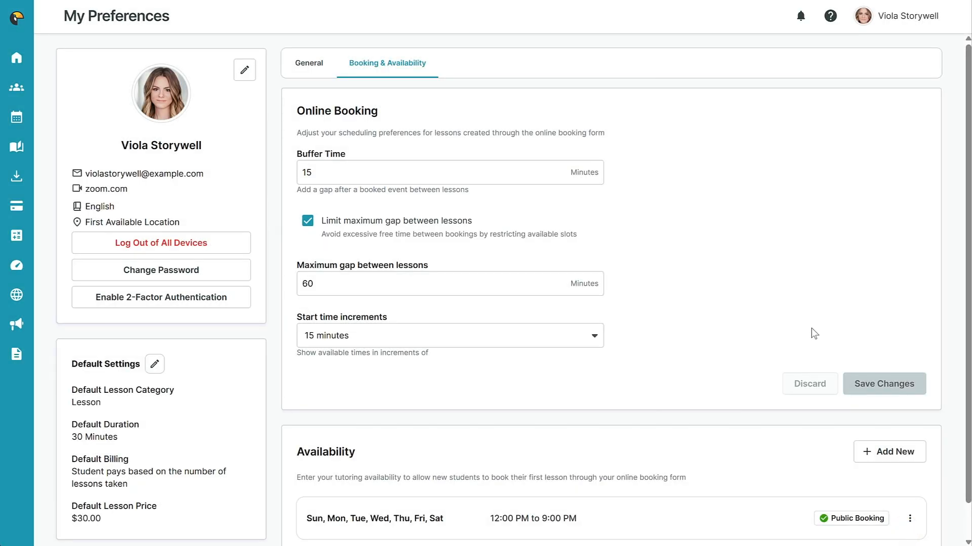
- Add Science to the subjects in the tutor's profile and save the profile
left_click(244, 70)
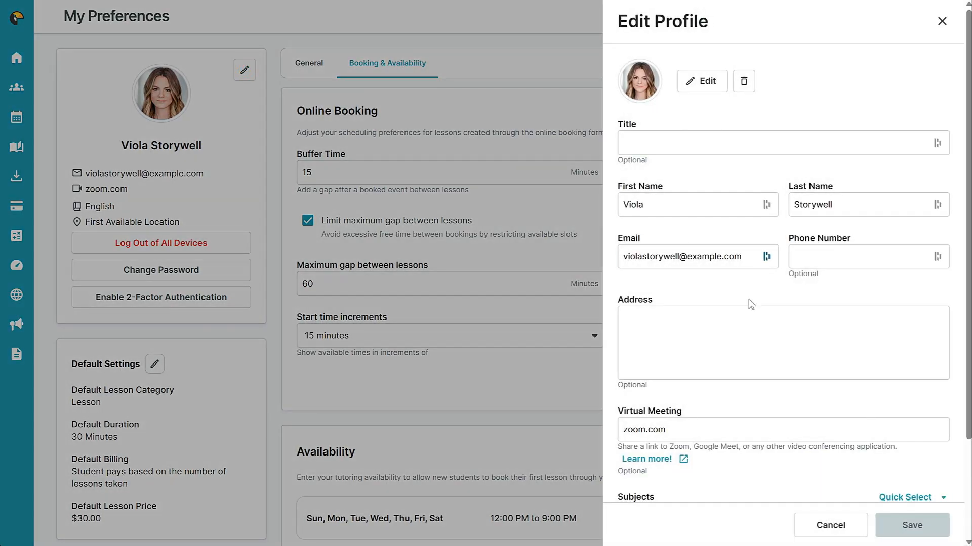
scroll(749, 301, "down", 2)
scroll(748, 299, "down", 2)
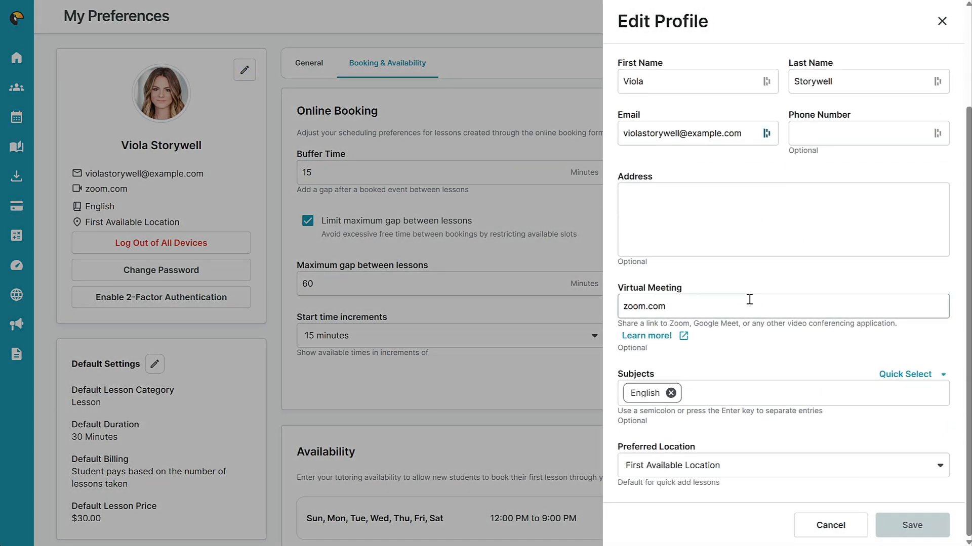
left_click(739, 397)
type("Science")
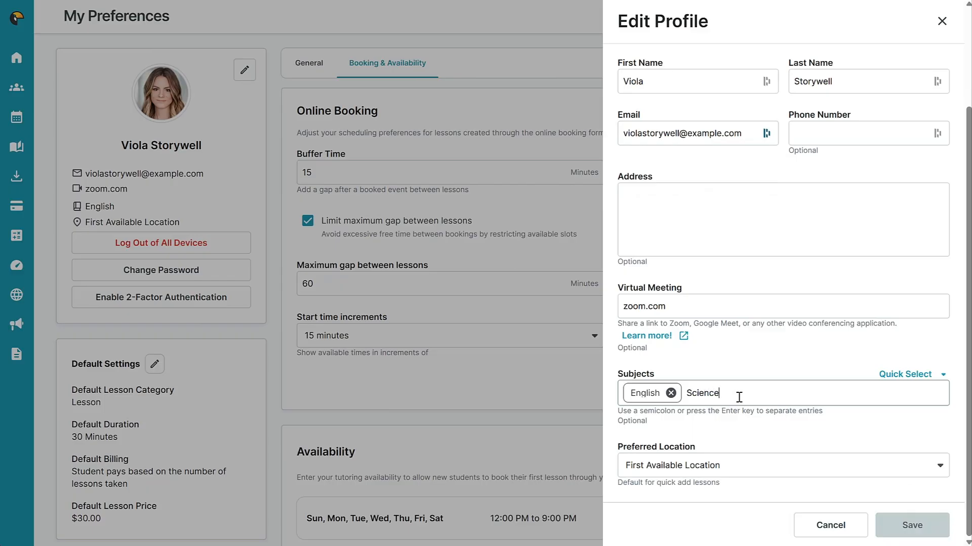
key("Return")
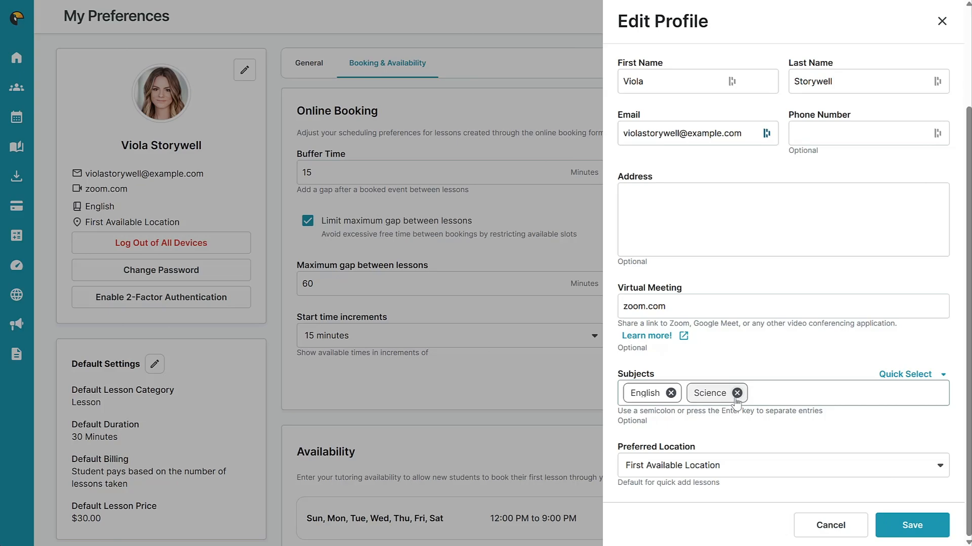
left_click(899, 531)
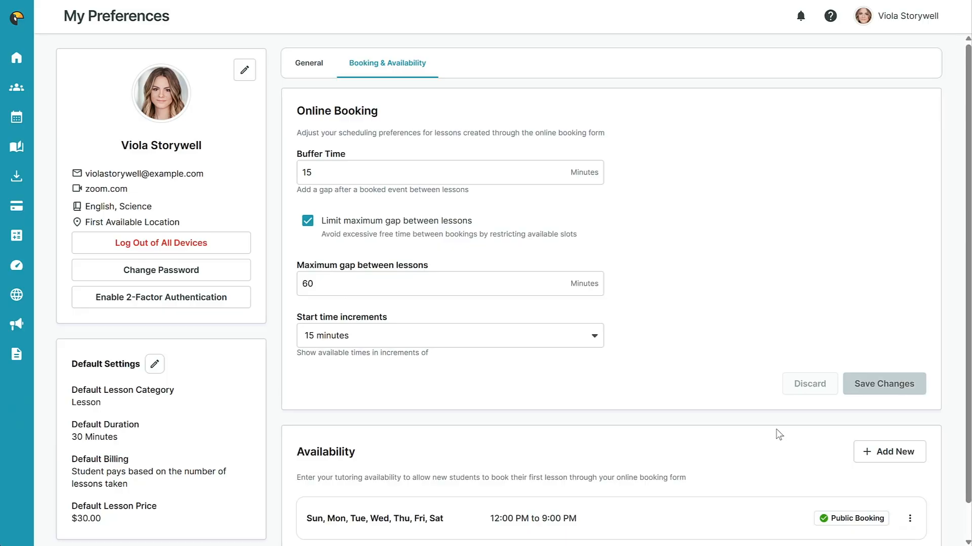
- Insert a white Book from Availability form block above the hero section on the website's Home page
left_click(16, 294)
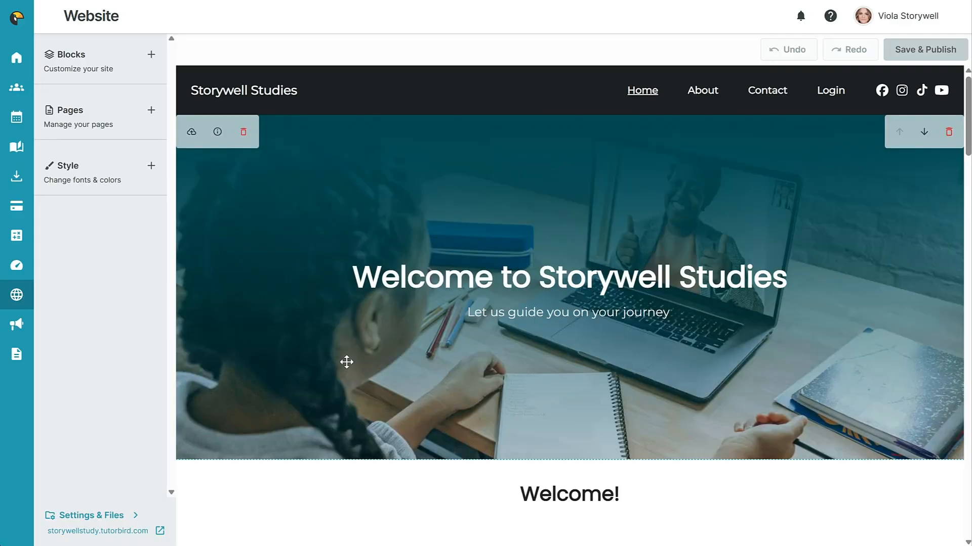
left_click(108, 54)
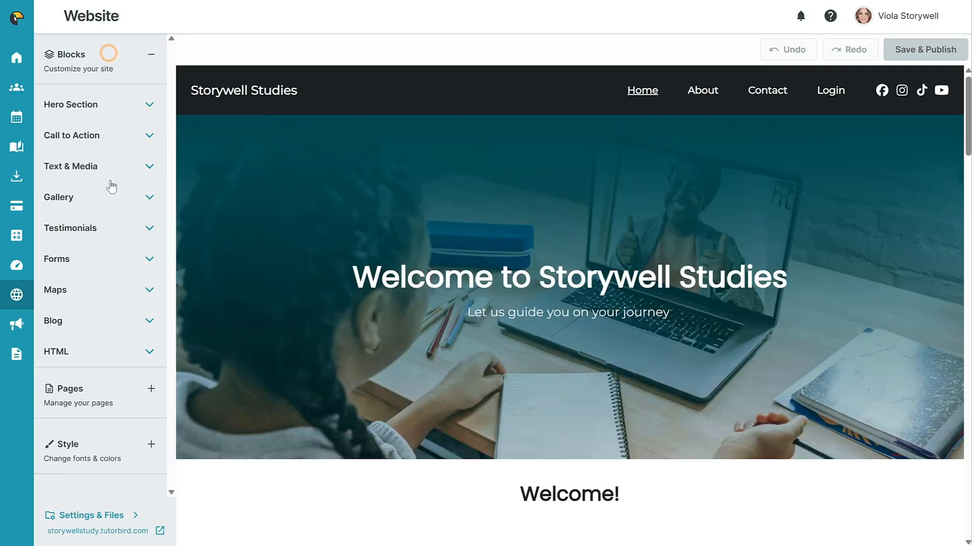
left_click(113, 261)
scroll(112, 261, "down", 5)
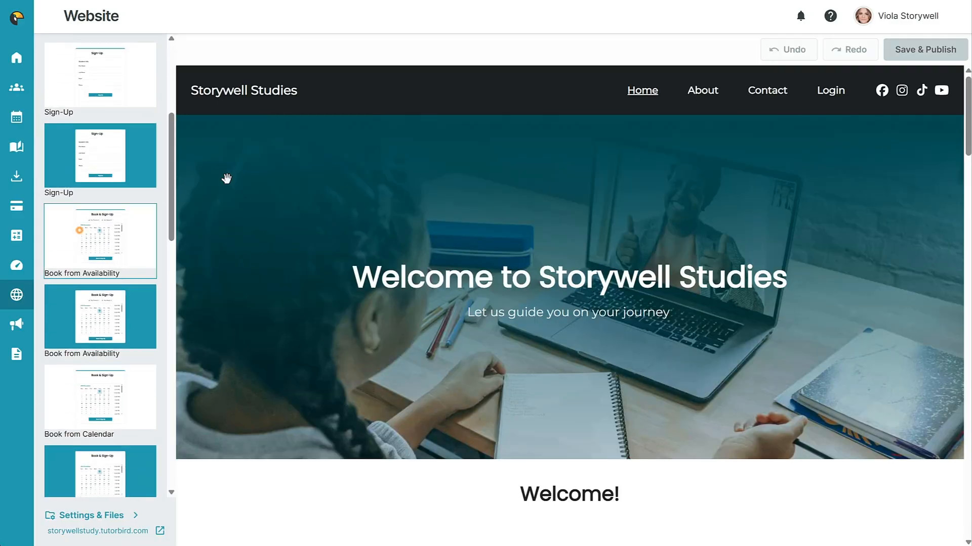
left_click_drag(227, 179, 306, 159)
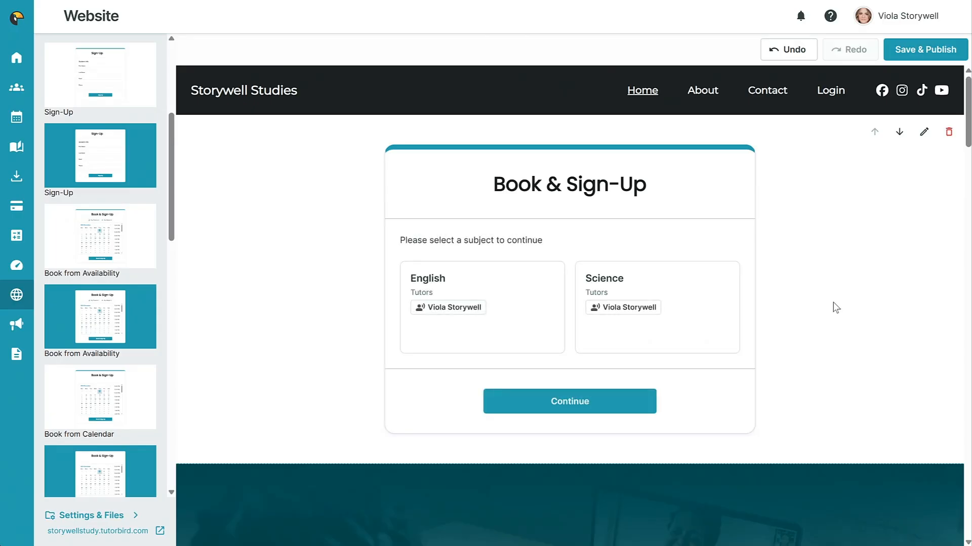
- Review the new booking form's general settings, switching Hold Weekly Time Slot on and back off
left_click(924, 132)
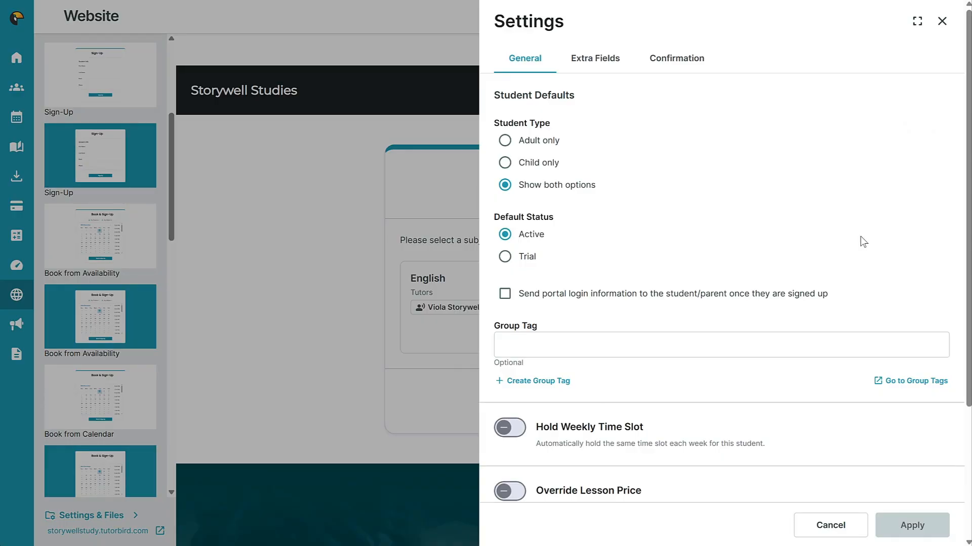
scroll(860, 237, "down", 3)
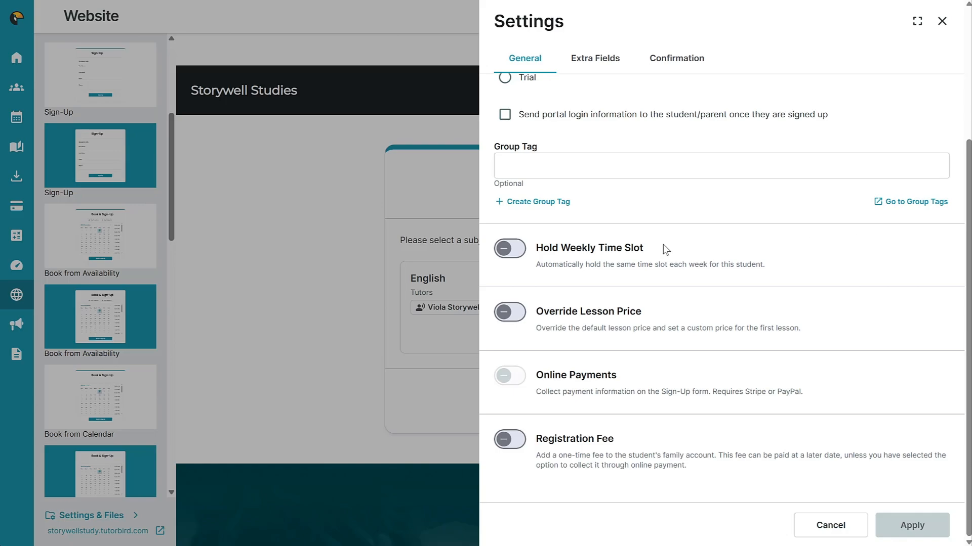
left_click(510, 249)
left_click(511, 253)
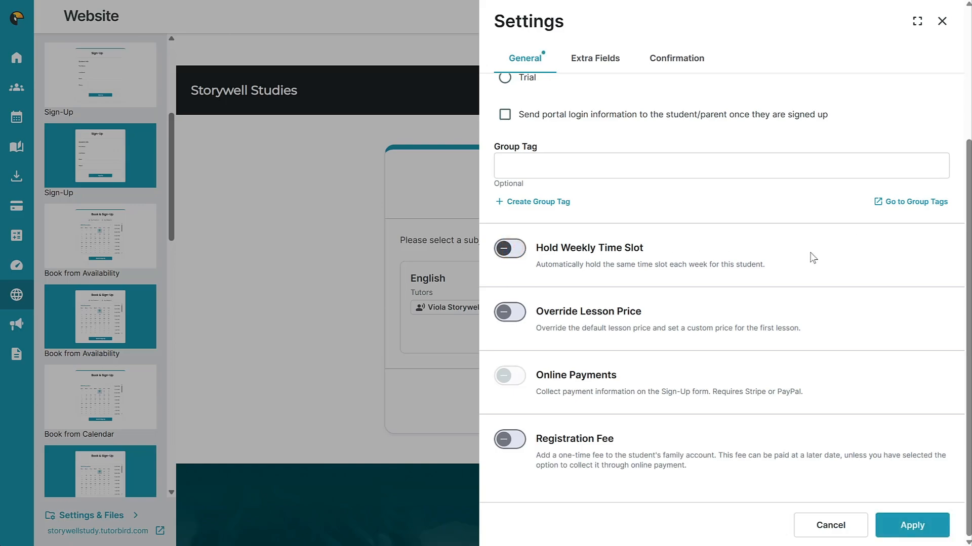
- Check the booking form's extra fields and confirmation settings, apply the settings and publish the website
left_click(613, 50)
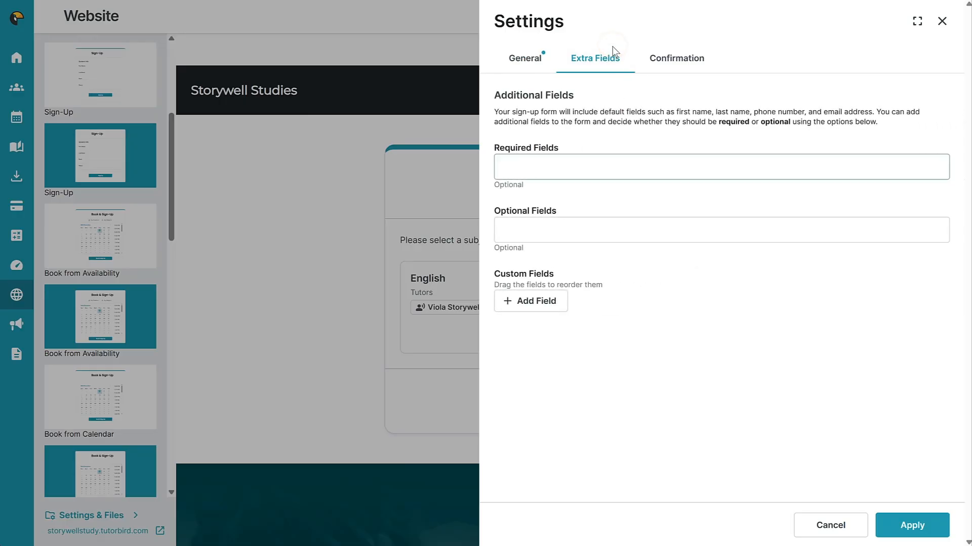
left_click(685, 58)
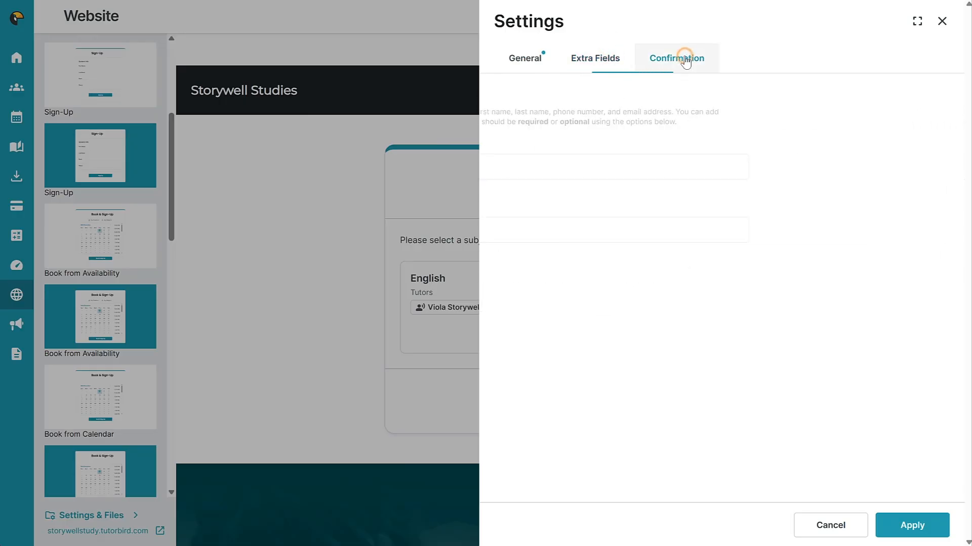
left_click(902, 533)
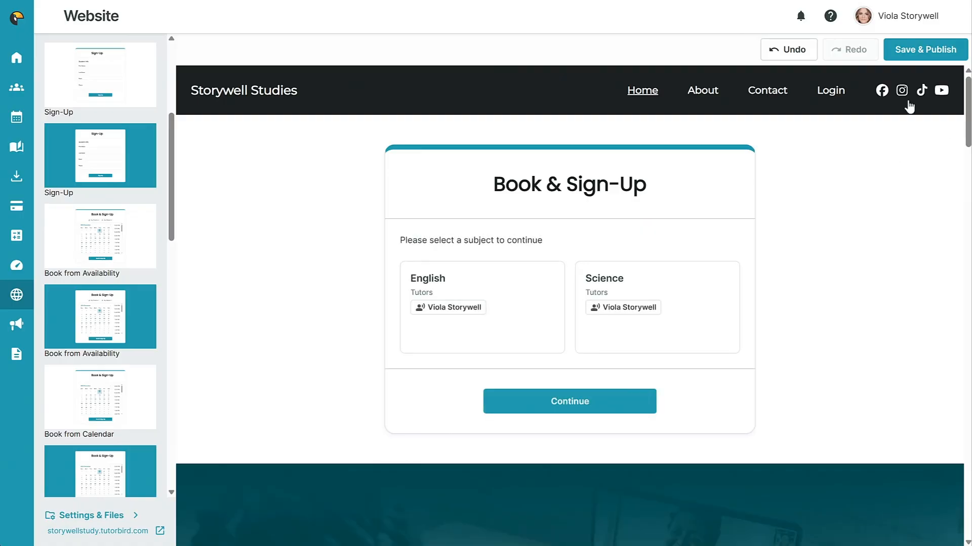
left_click(913, 50)
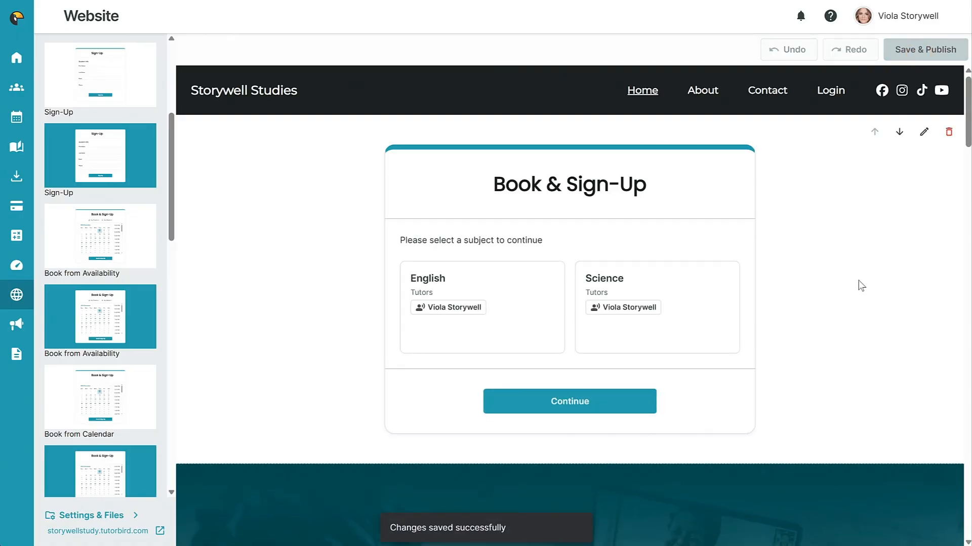
- View the published website's booking form, choose Science and examine the lesson times offered for August 2025
left_click(109, 532)
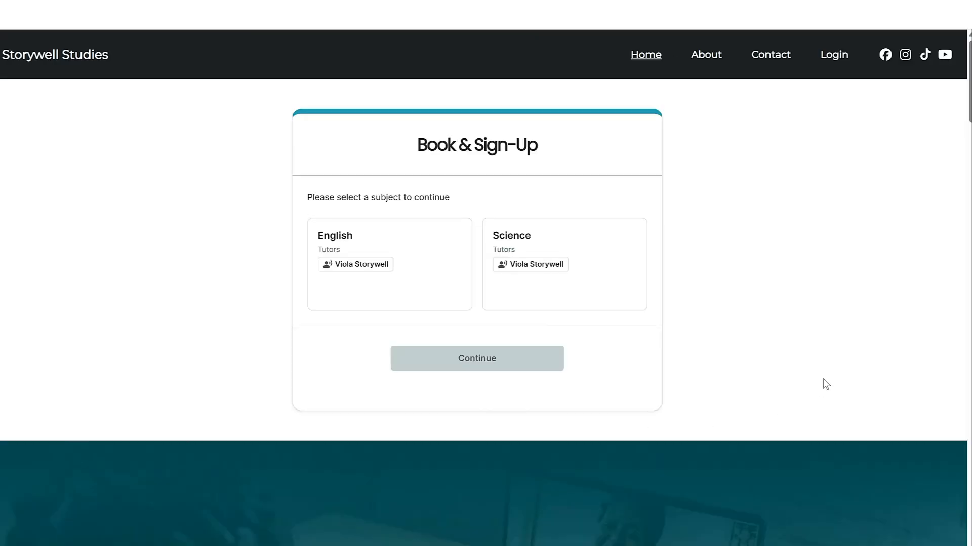
left_click(572, 272)
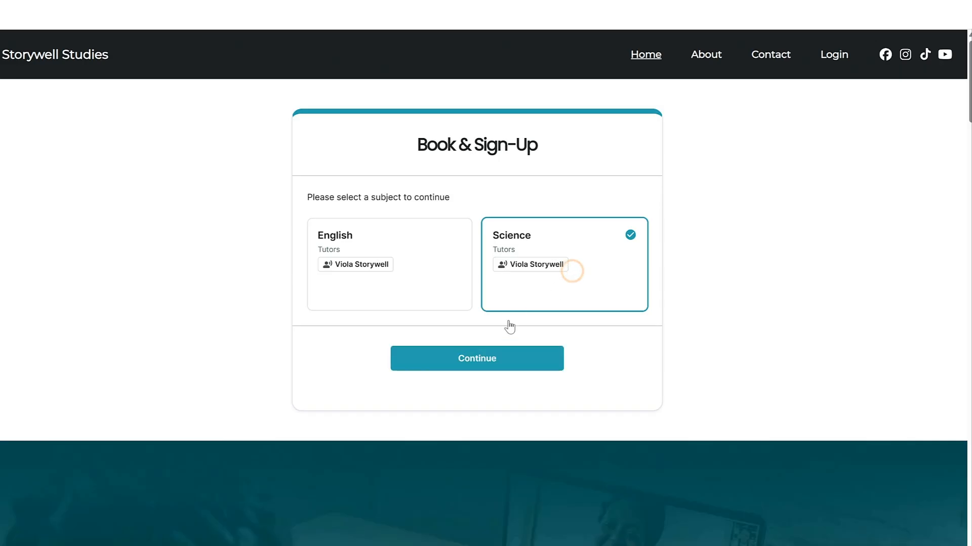
left_click(454, 360)
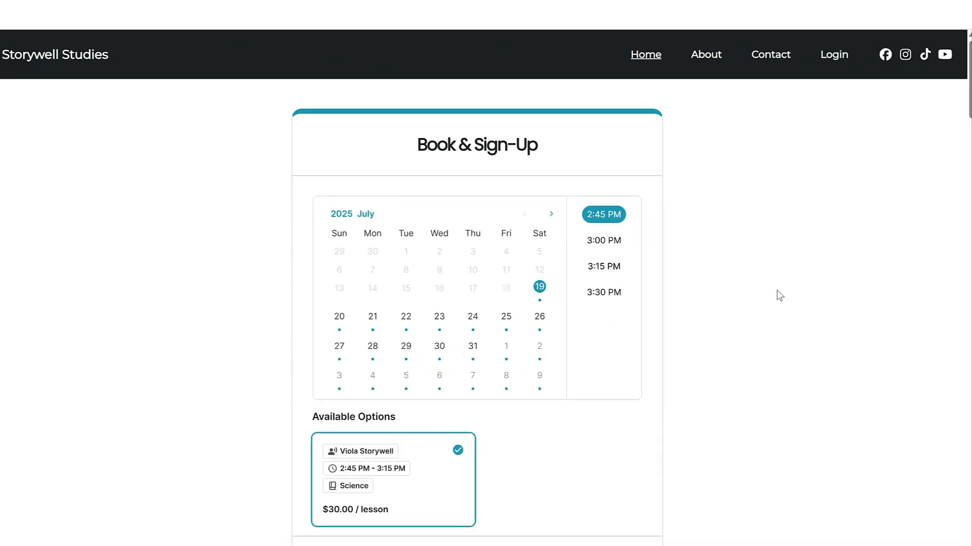
left_click(551, 214)
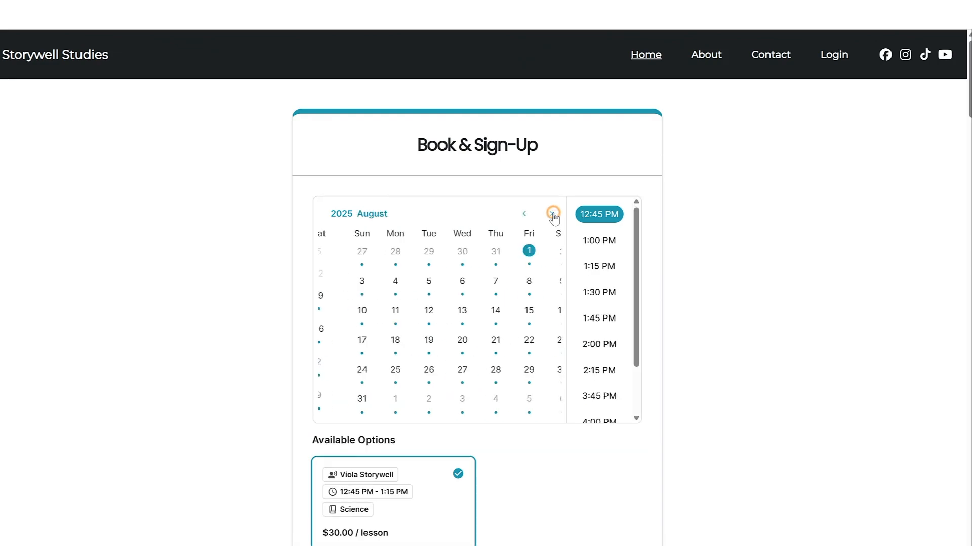
scroll(722, 310, "down", 3)
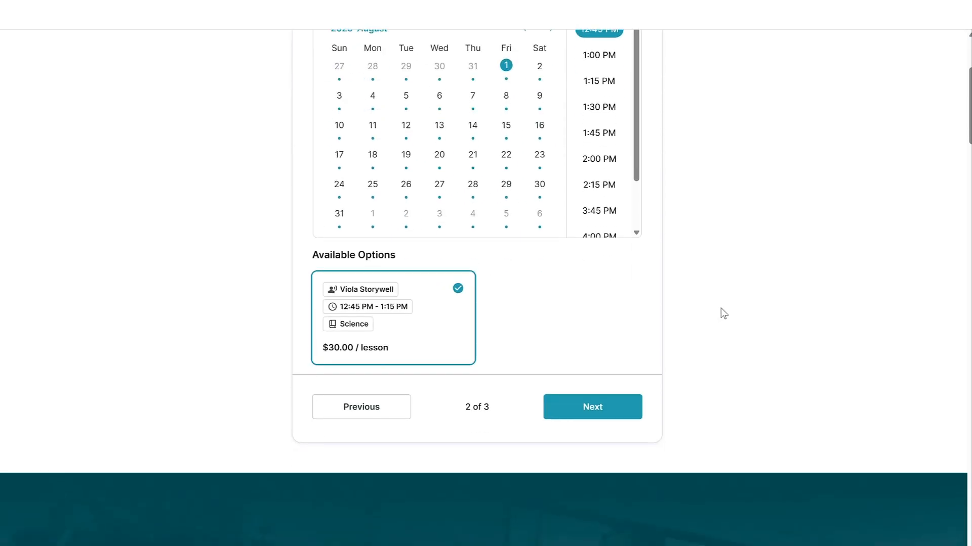
- Continue to the booking form's third page and examine its student and parent information fields
left_click(599, 411)
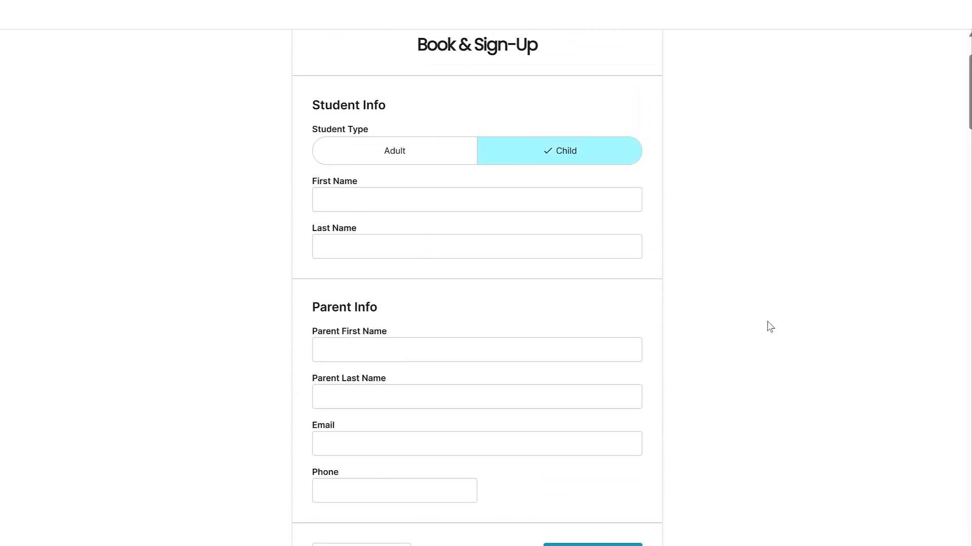
scroll(769, 327, "down", 3)
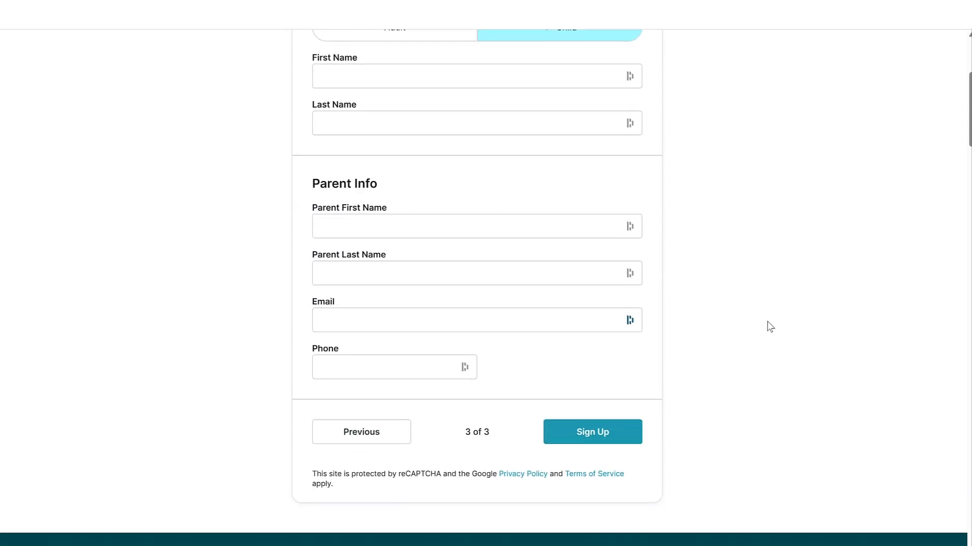
scroll(768, 326, "up", 5)
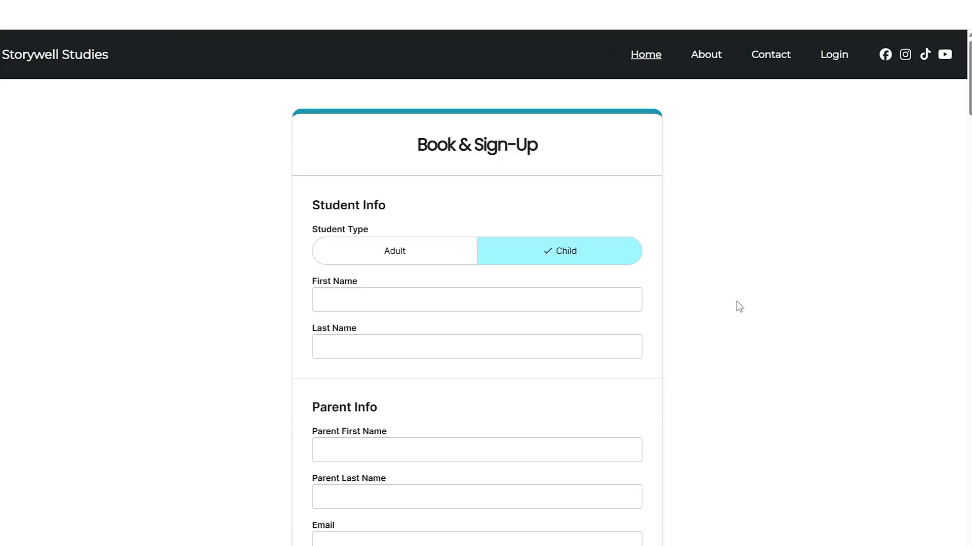